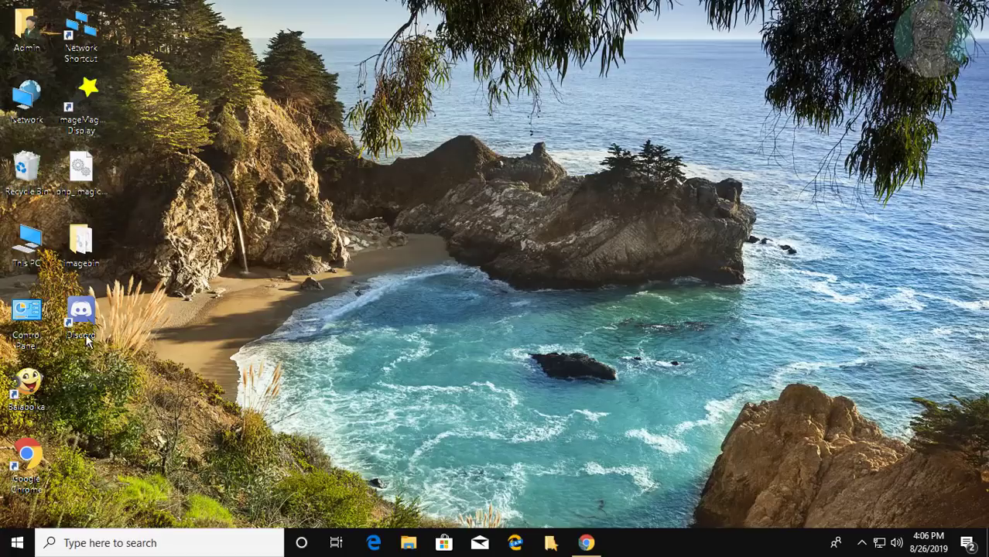
# - Search Windows for 'control panel' and open Control Panel from the results
pyautogui.click(89, 544)
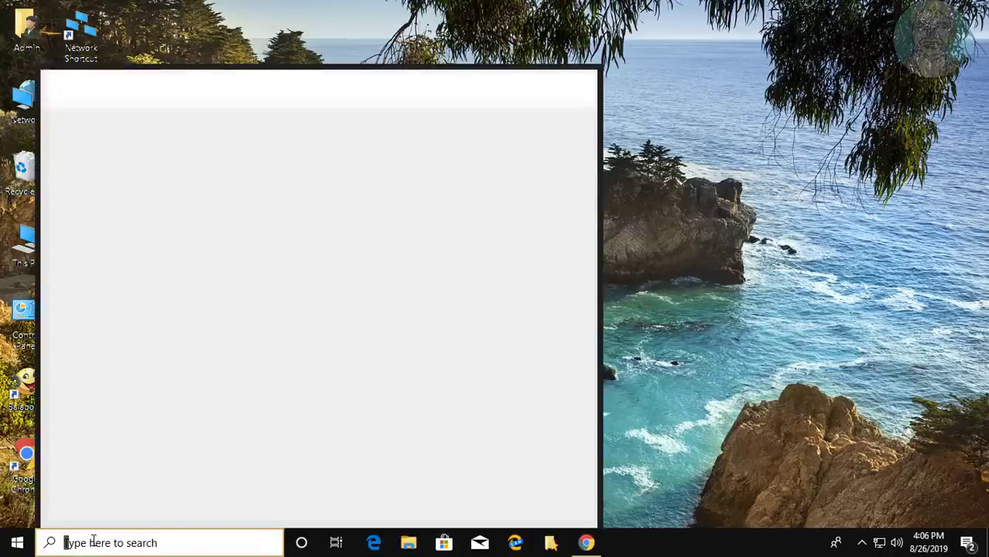
pyautogui.write('c')
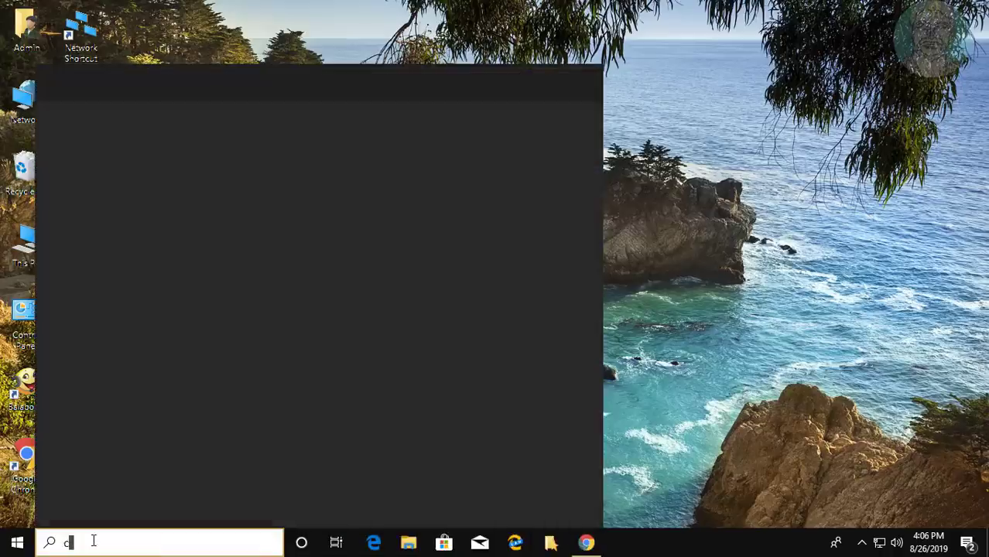
pyautogui.write('ontr')
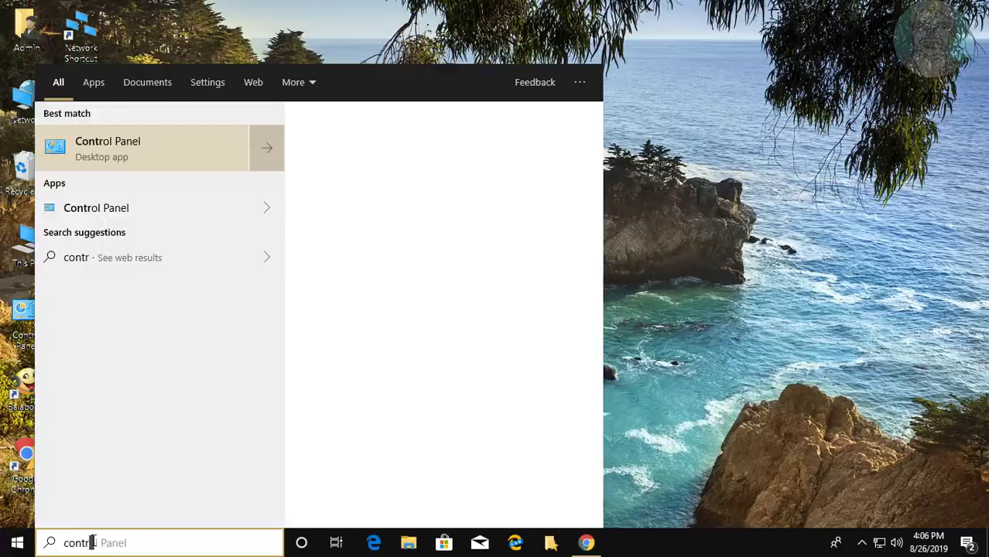
pyautogui.write('ol panel')
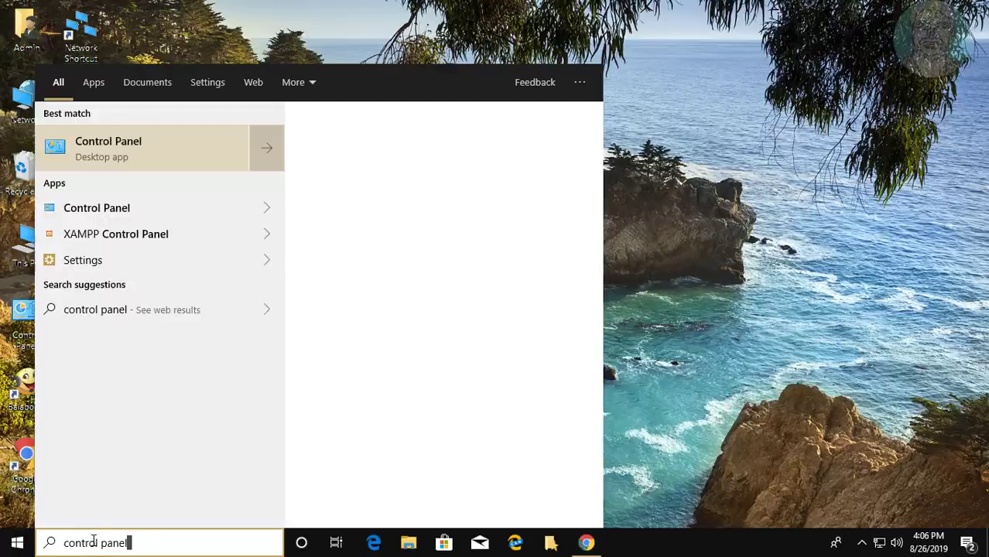
pyautogui.click(142, 161)
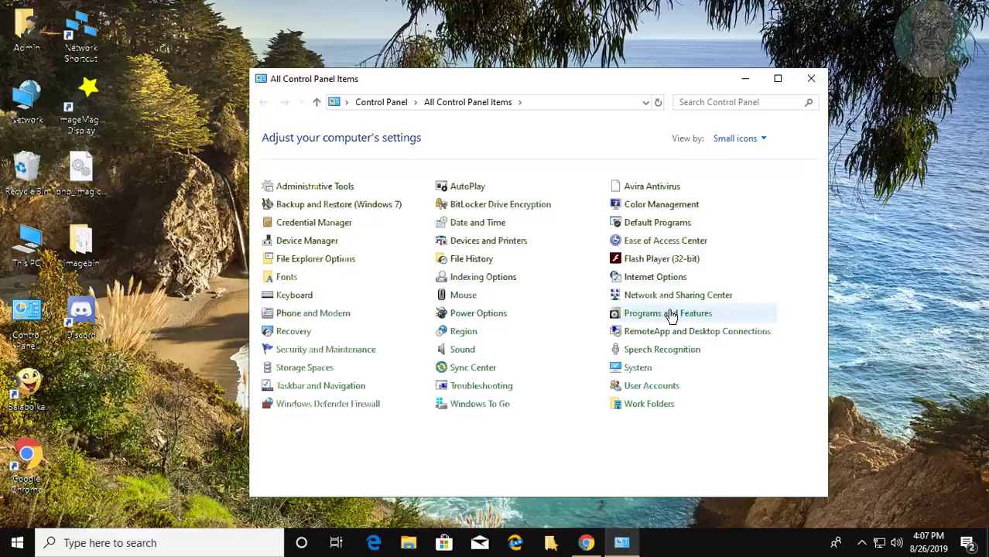
# - Uninstall Discord in Programs and Features, confirm its removal, and close the window
pyautogui.click(670, 314)
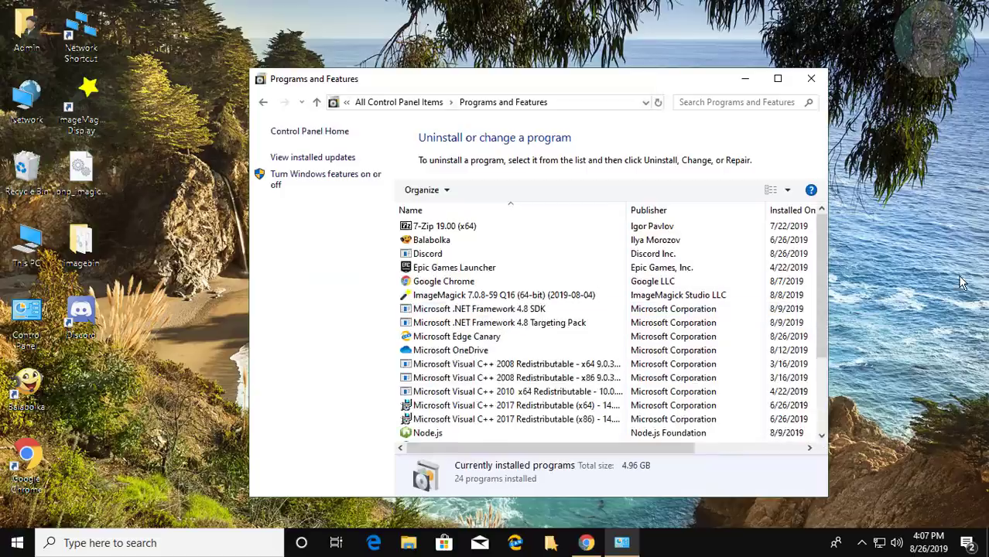
pyautogui.click(435, 259)
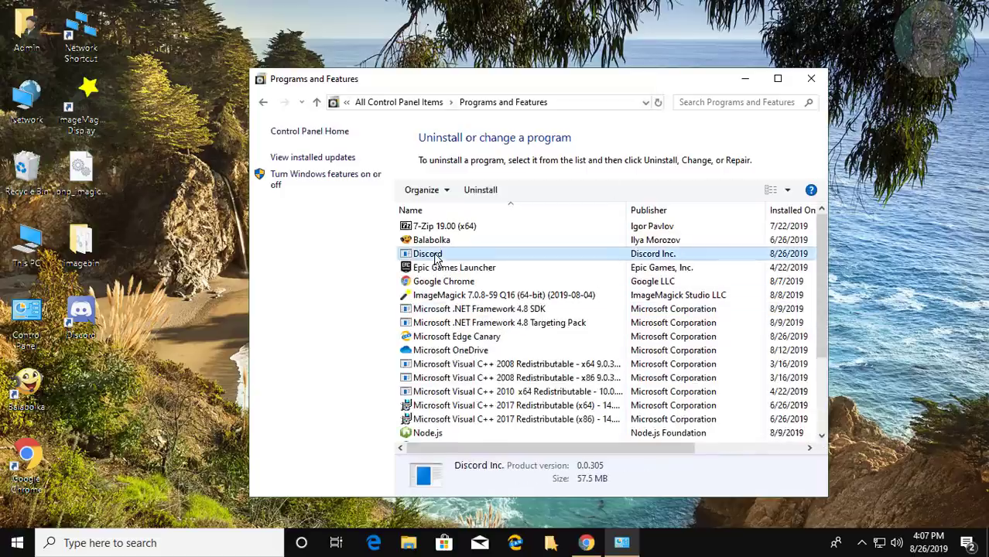
pyautogui.click(480, 191)
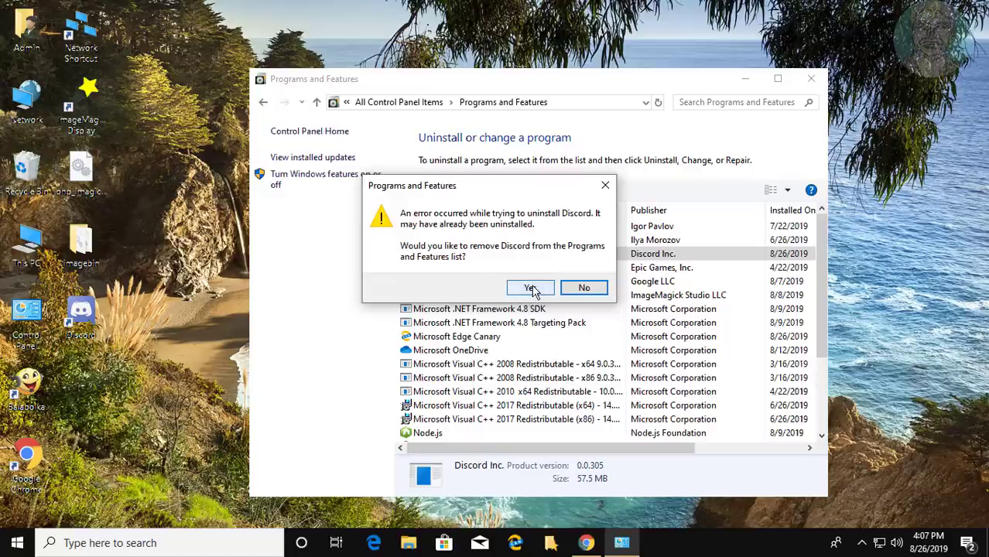
pyautogui.click(531, 289)
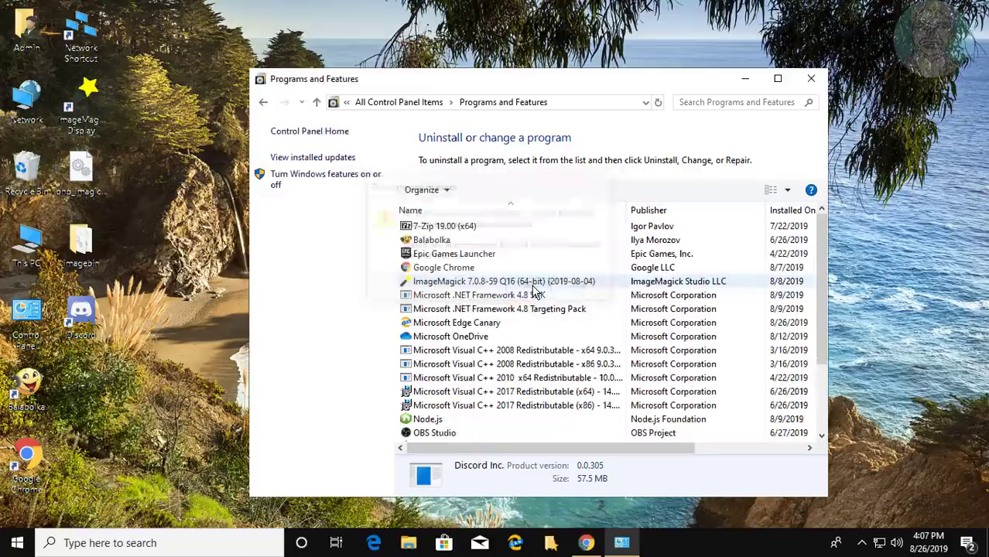
pyautogui.click(811, 80)
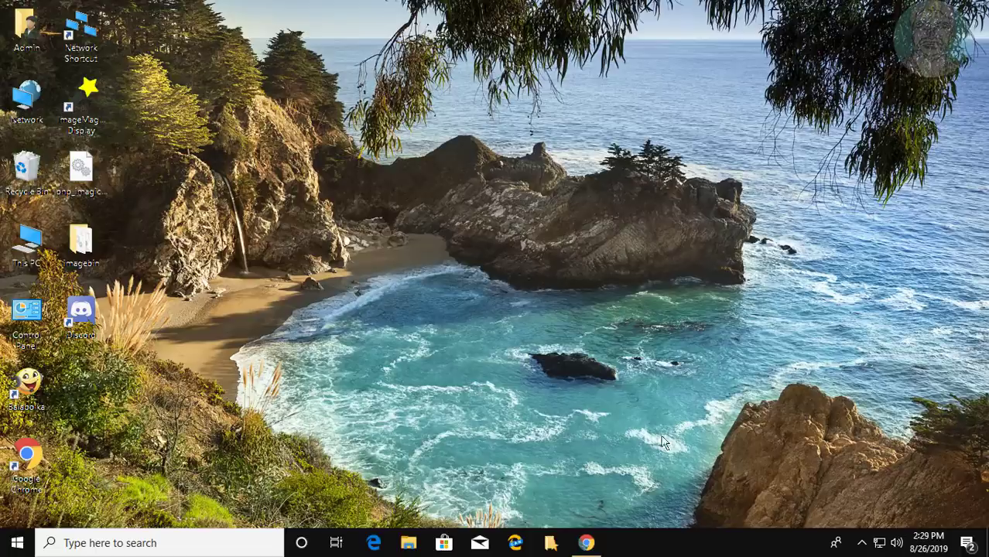
# - Open Task Manager from the taskbar and scroll to the Discord (32 bit) processes
pyautogui.rightClick(745, 546)
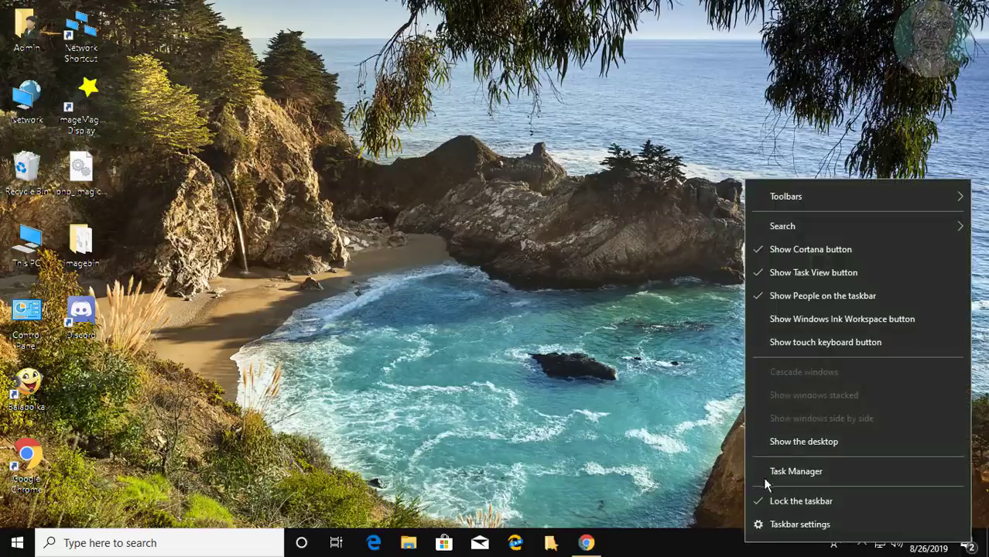
pyautogui.click(802, 470)
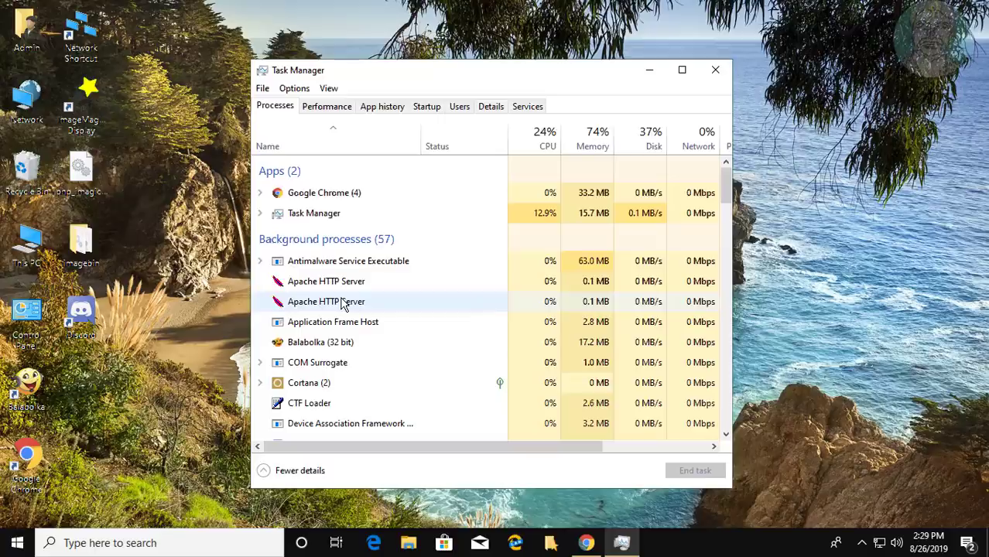
pyautogui.press('d')
pyautogui.scroll(-3, 346, 304)
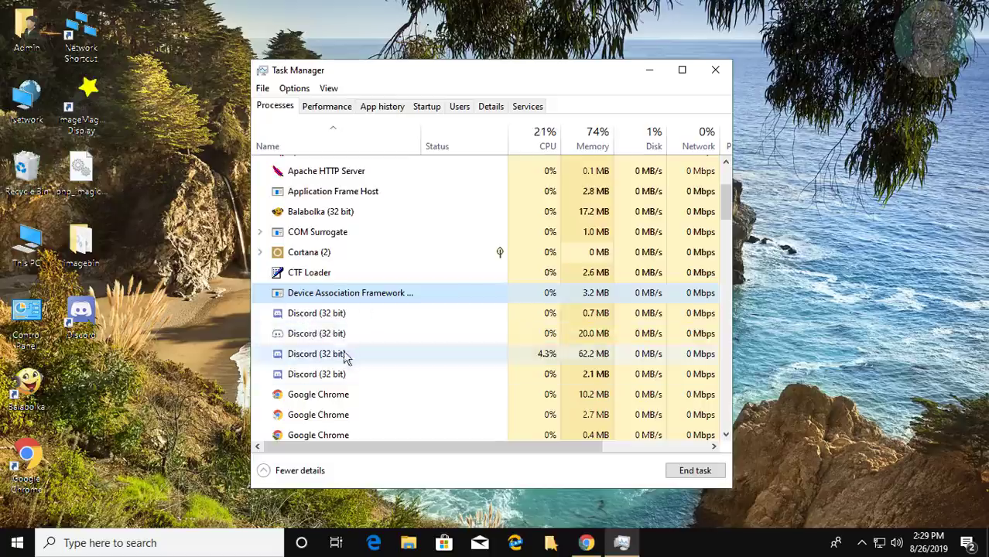
pyautogui.scroll(-1, 359, 320)
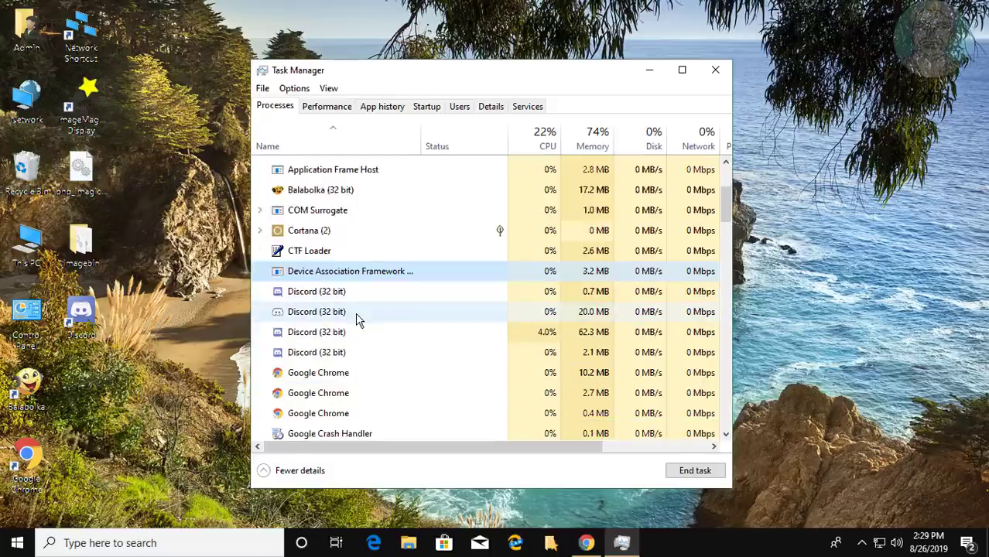
# - End each Discord (32 bit) process with End task
pyautogui.rightClick(310, 295)
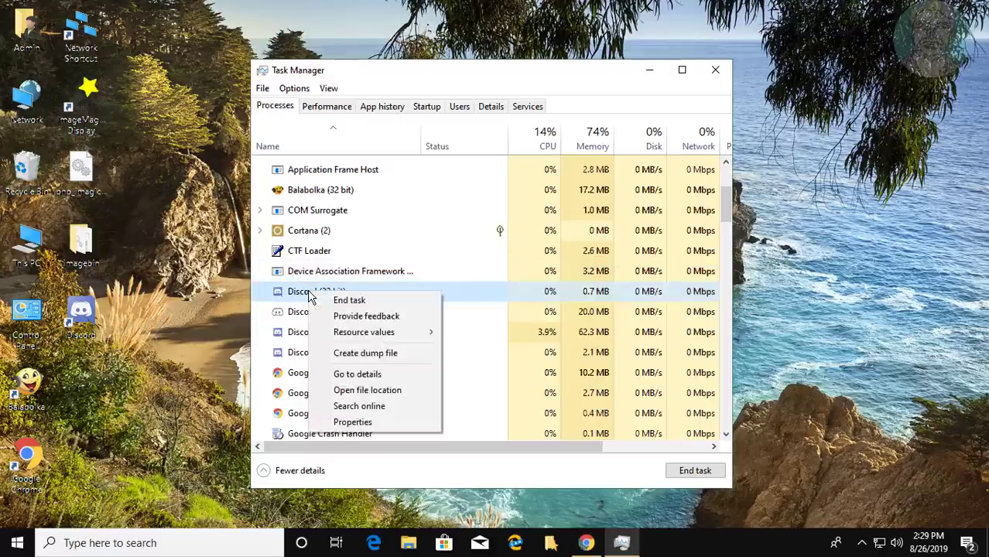
pyautogui.click(358, 306)
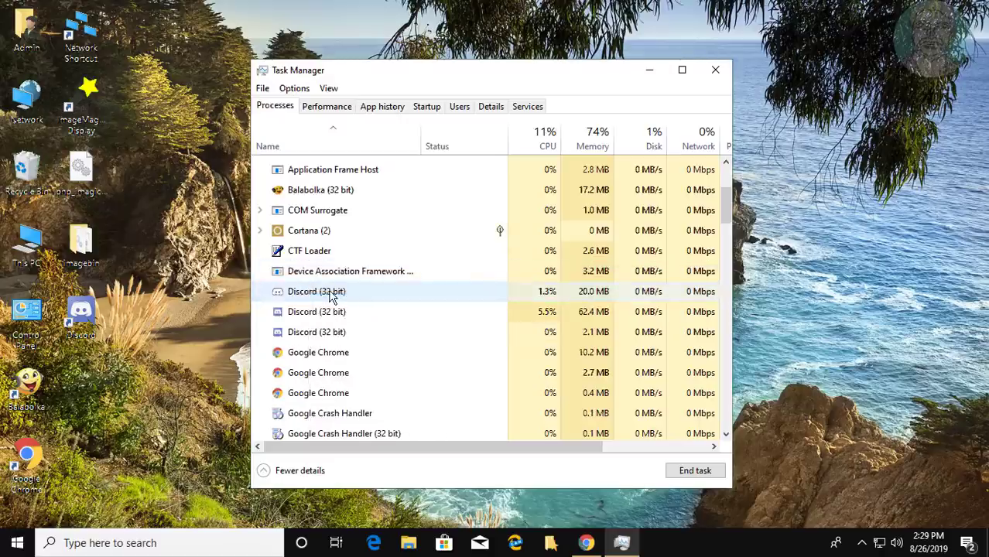
pyautogui.rightClick(331, 295)
pyautogui.click(378, 307)
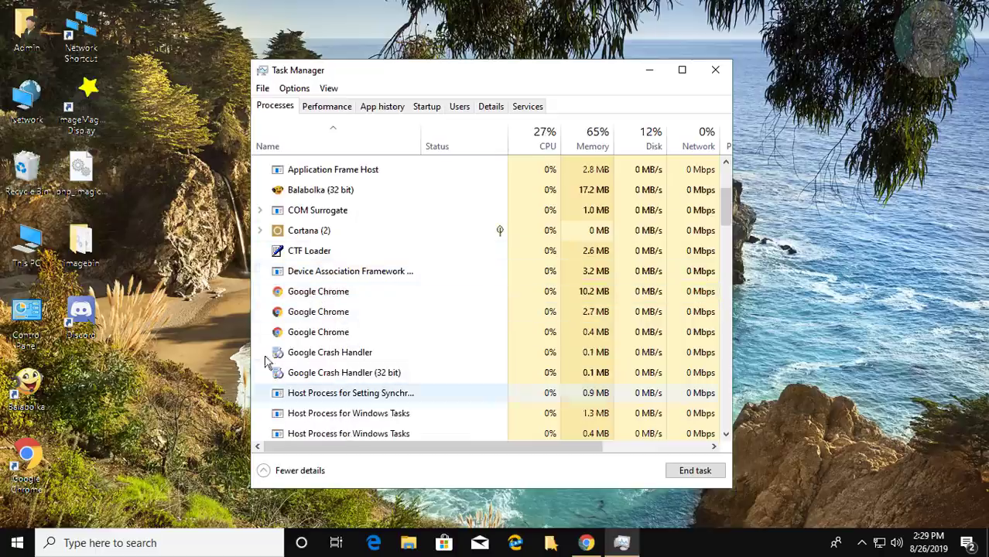
# - Close Task Manager and run %appdata% from the Run dialog
pyautogui.click(714, 74)
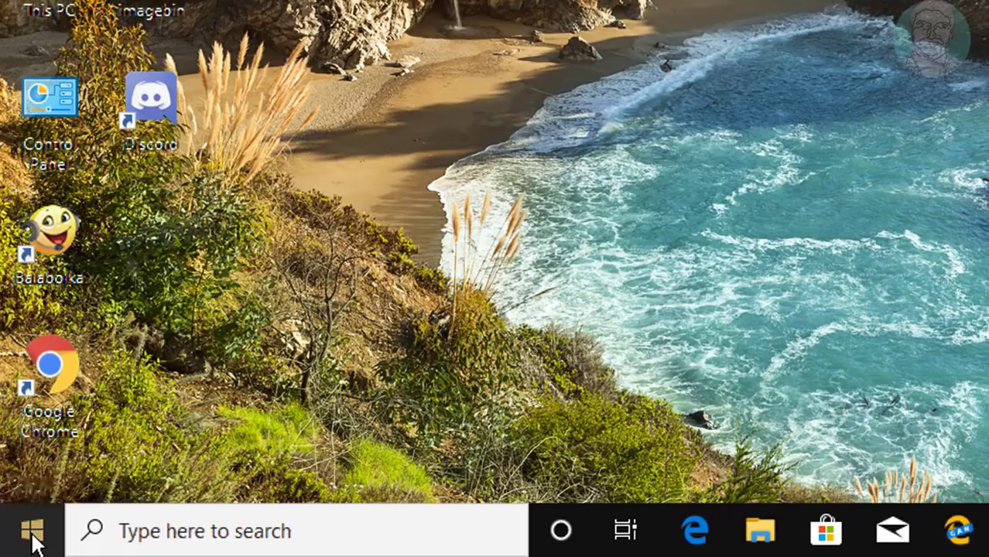
pyautogui.rightClick(34, 542)
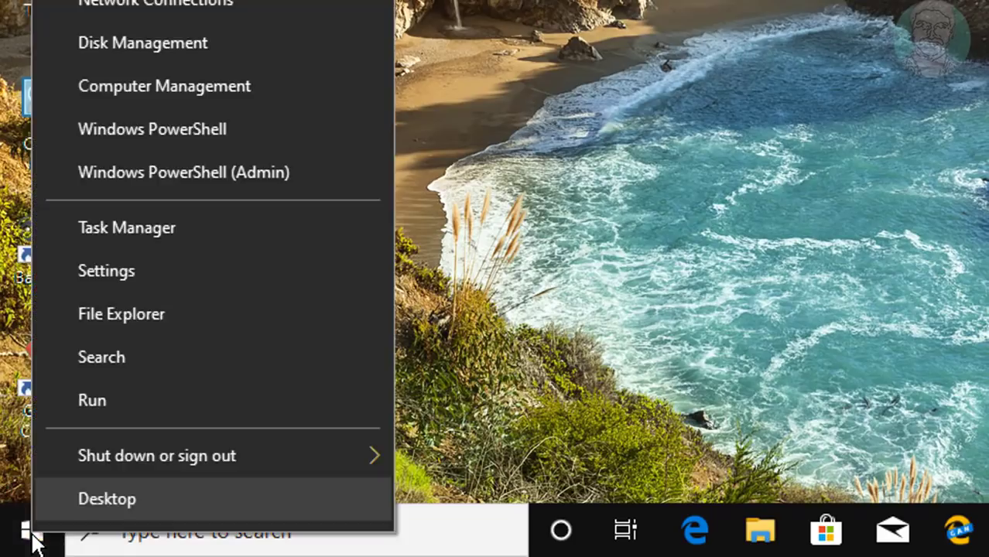
pyautogui.click(125, 391)
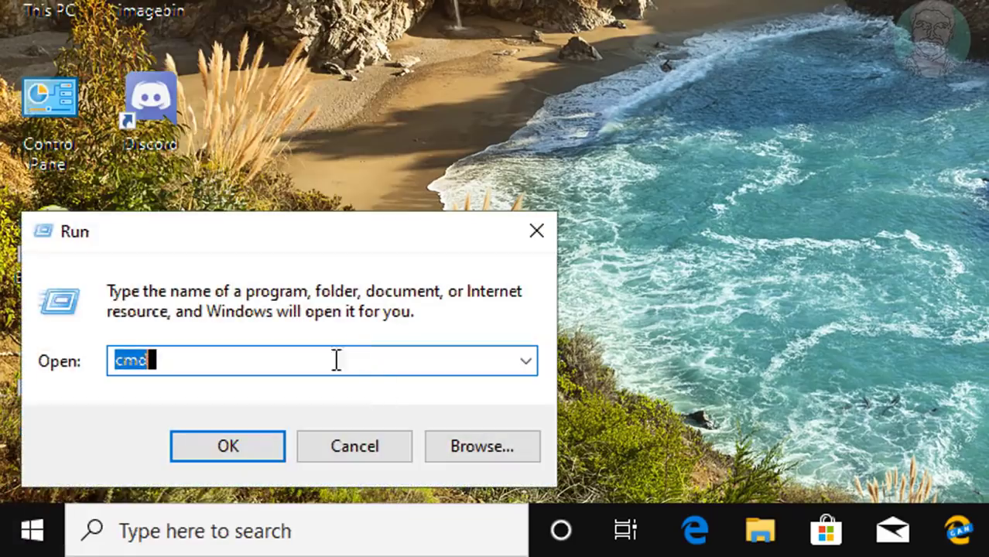
pyautogui.write('%a')
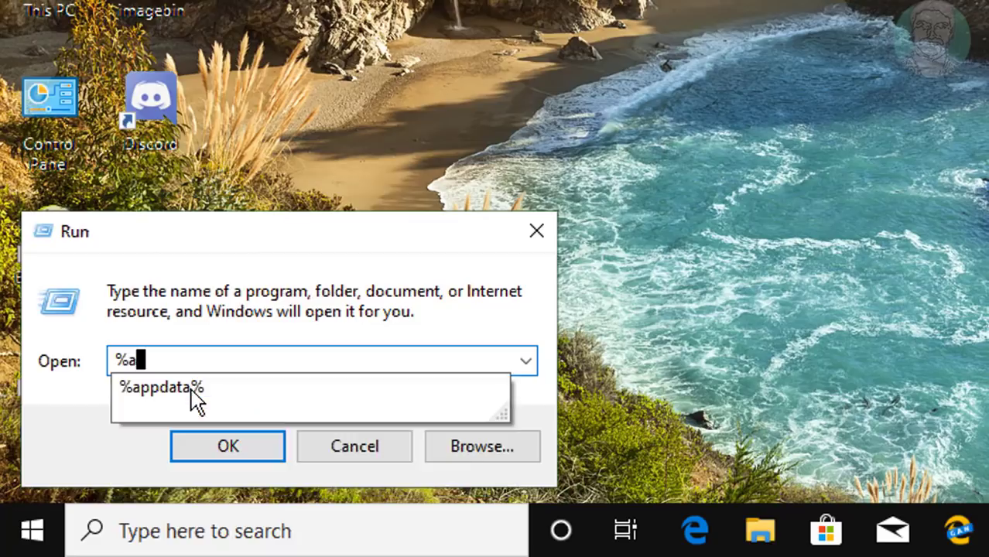
pyautogui.write('ppdata')
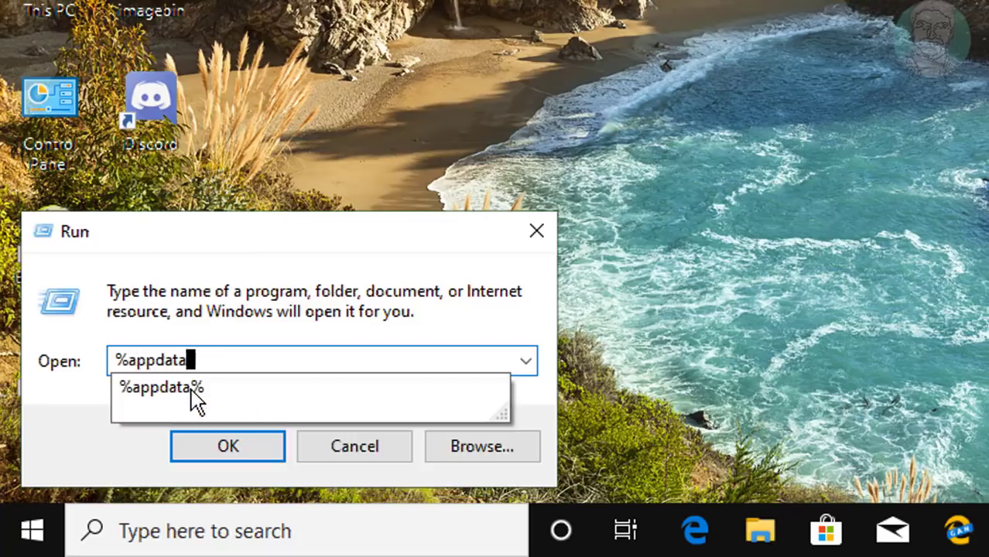
pyautogui.click(193, 399)
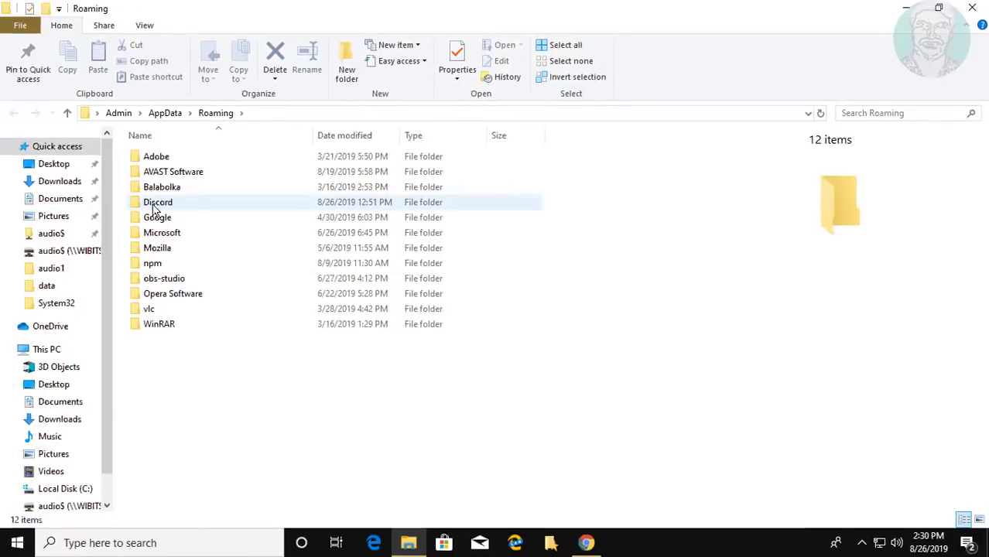
# - Delete the Discord folder from AppData\Roaming and close File Explorer
pyautogui.click(166, 208)
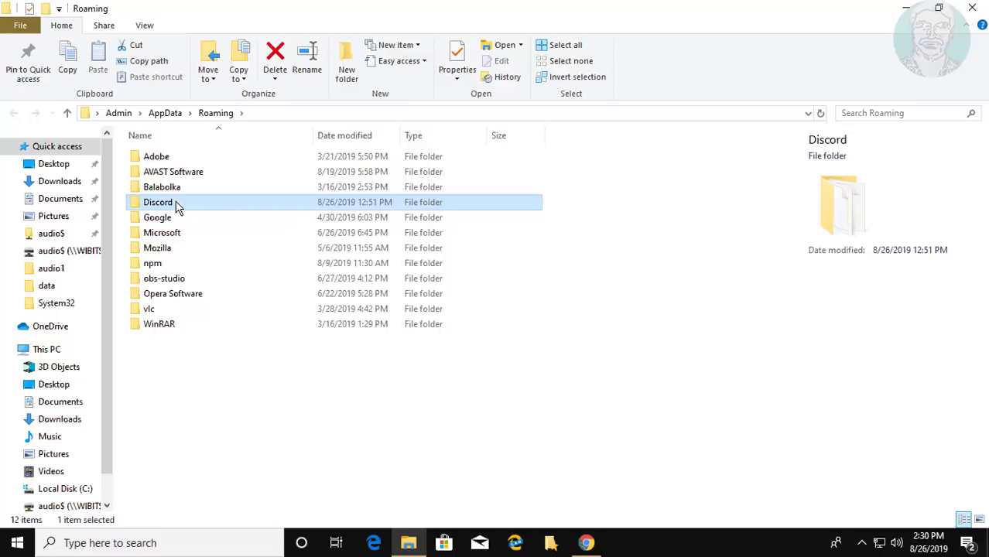
pyautogui.rightClick(177, 208)
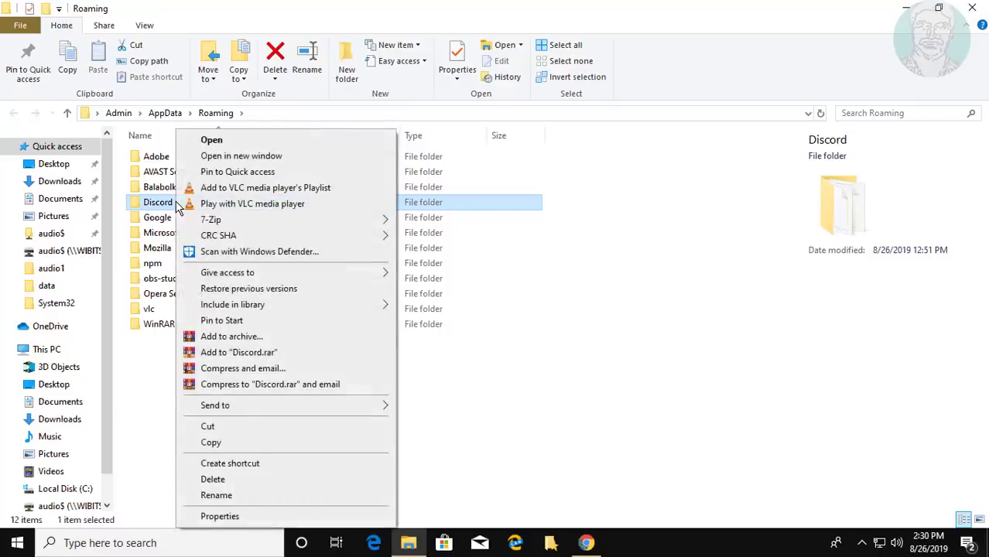
pyautogui.click(230, 478)
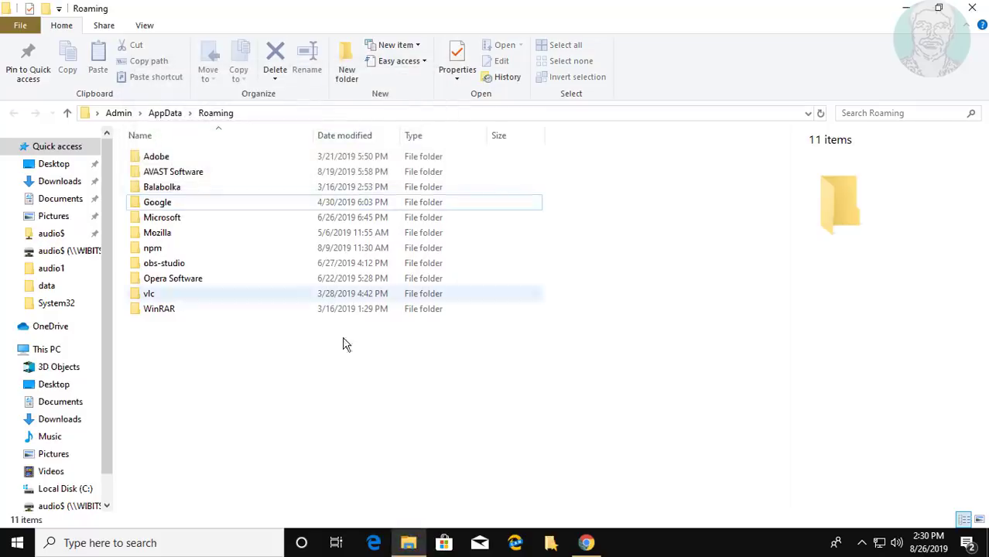
pyautogui.click(972, 8)
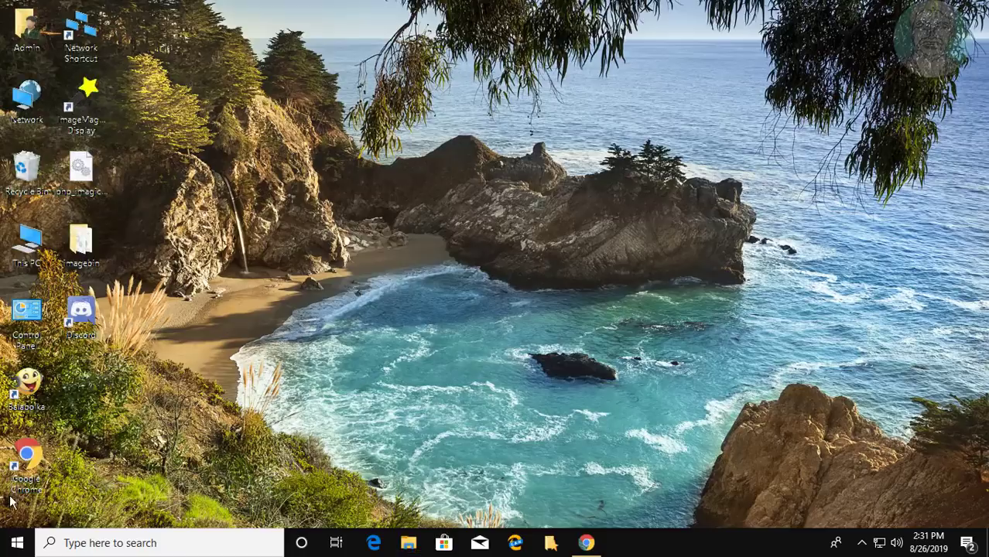
# - Run %localappdata% from the Run dialog in place of the old %appdata% entry
pyautogui.rightClick(17, 542)
pyautogui.click(85, 474)
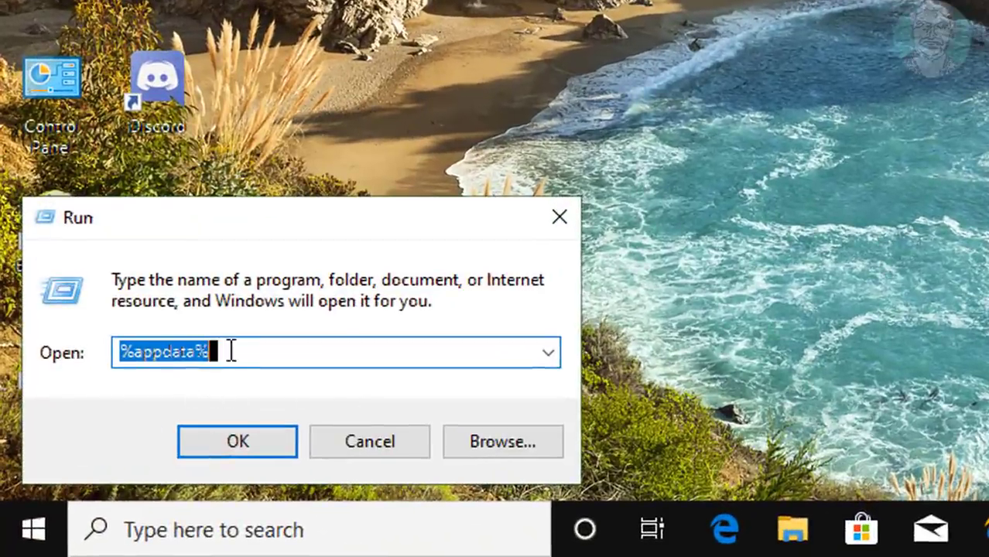
pyautogui.moveTo(230, 353); pyautogui.dragTo(104, 376)
pyautogui.press('BackSpace')
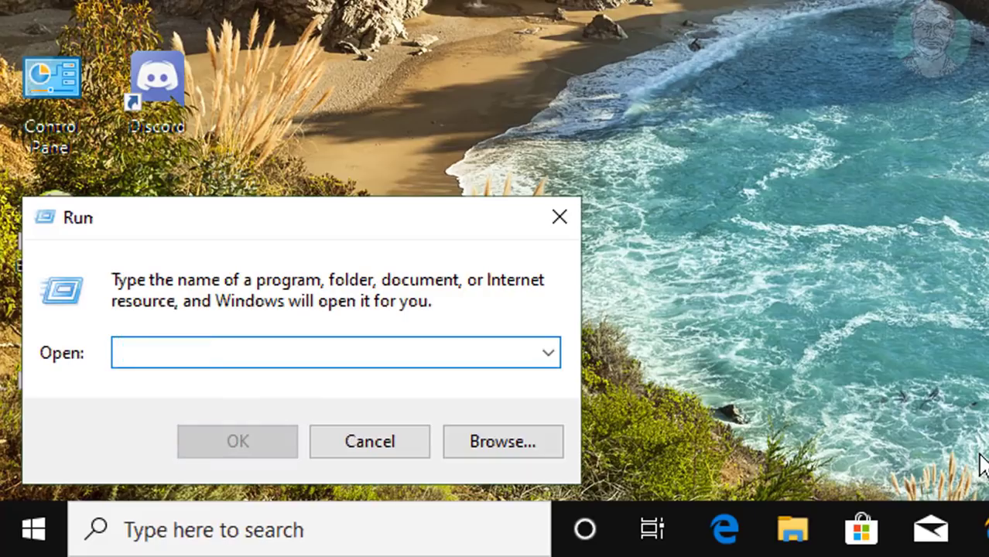
pyautogui.write('%')
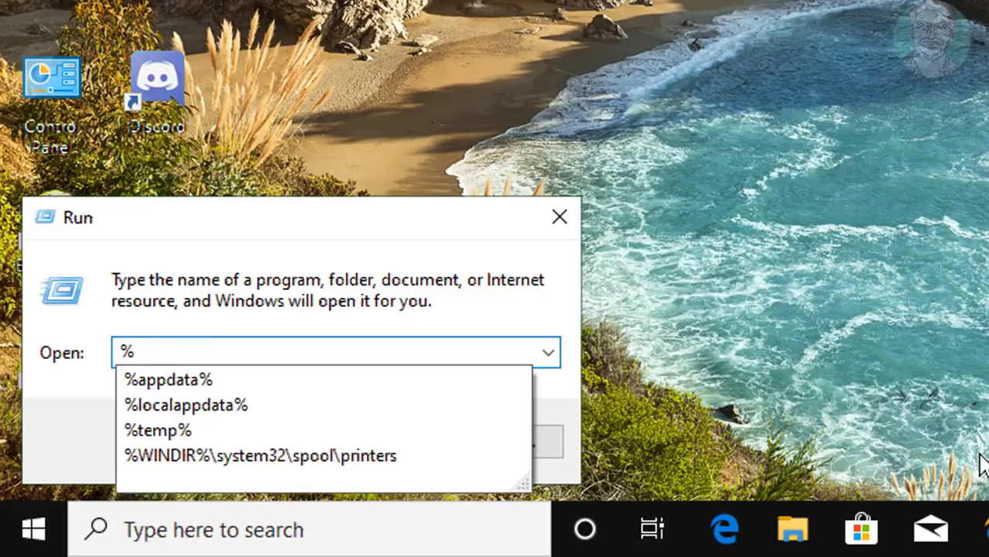
pyautogui.write('localapp')
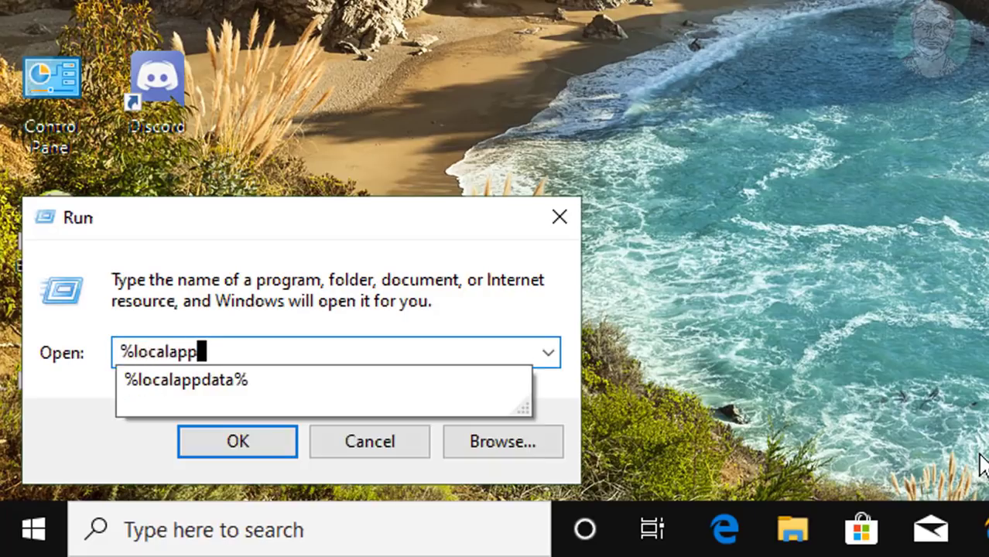
pyautogui.write('data')
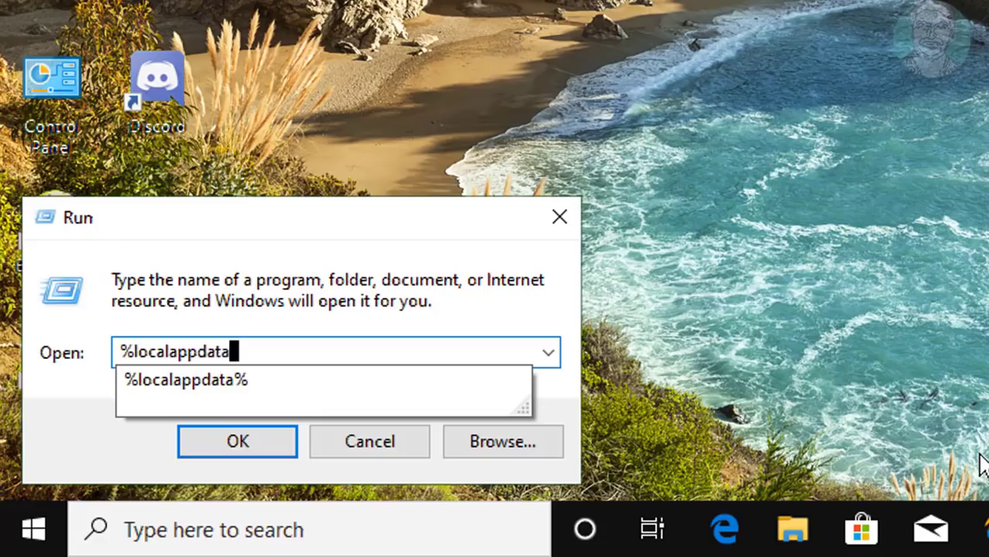
pyautogui.write('%')
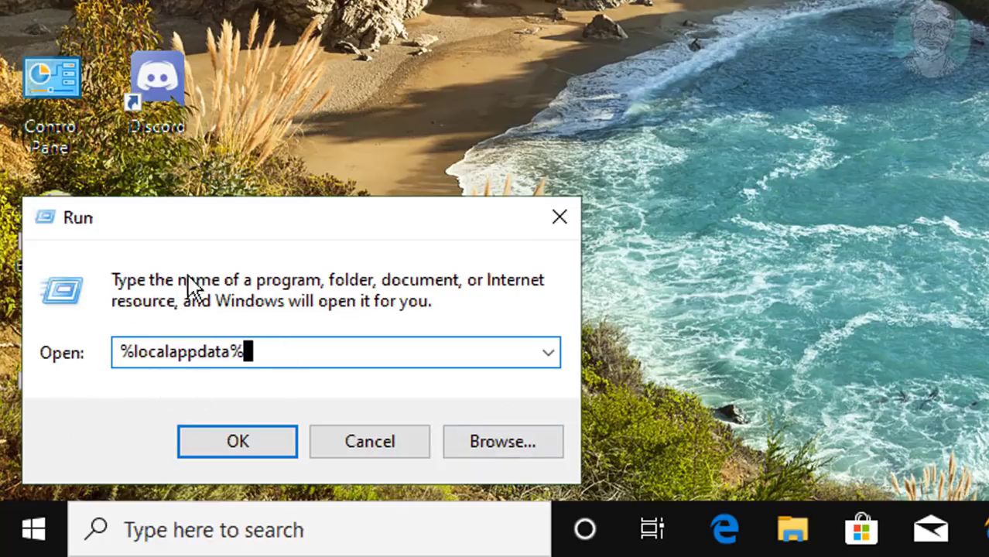
pyautogui.click(271, 449)
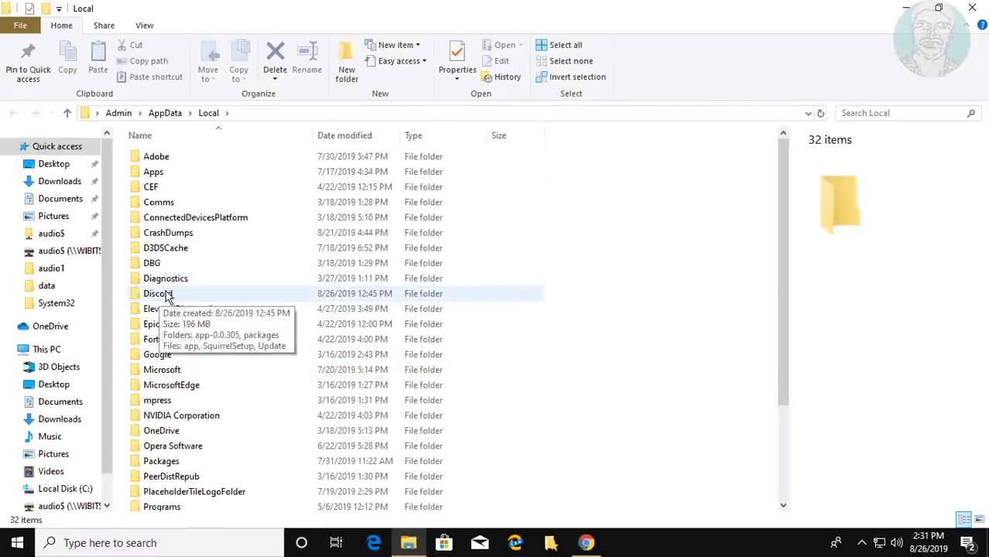
# - Delete the Discord folder from AppData\Local and close File Explorer
pyautogui.click(164, 295)
pyautogui.rightClick(166, 298)
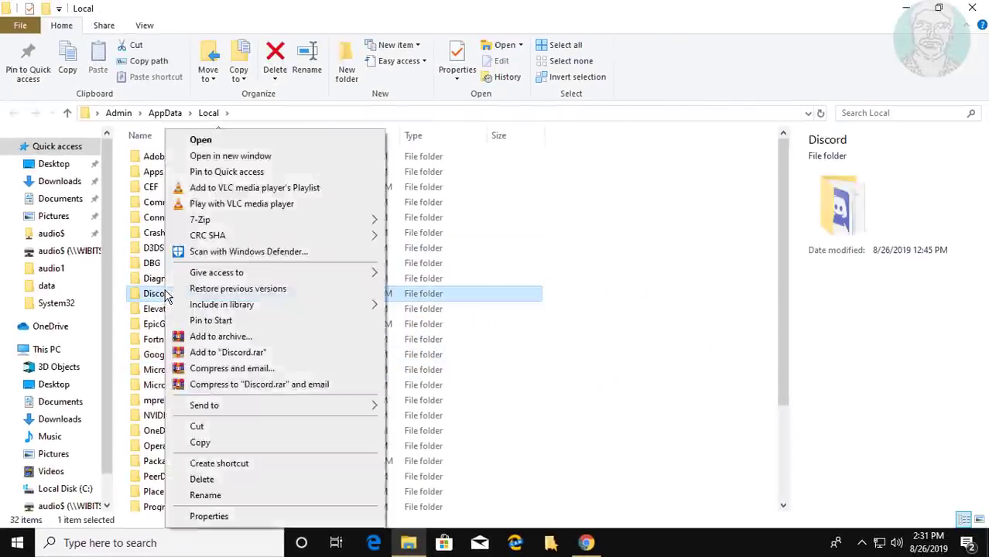
pyautogui.click(202, 479)
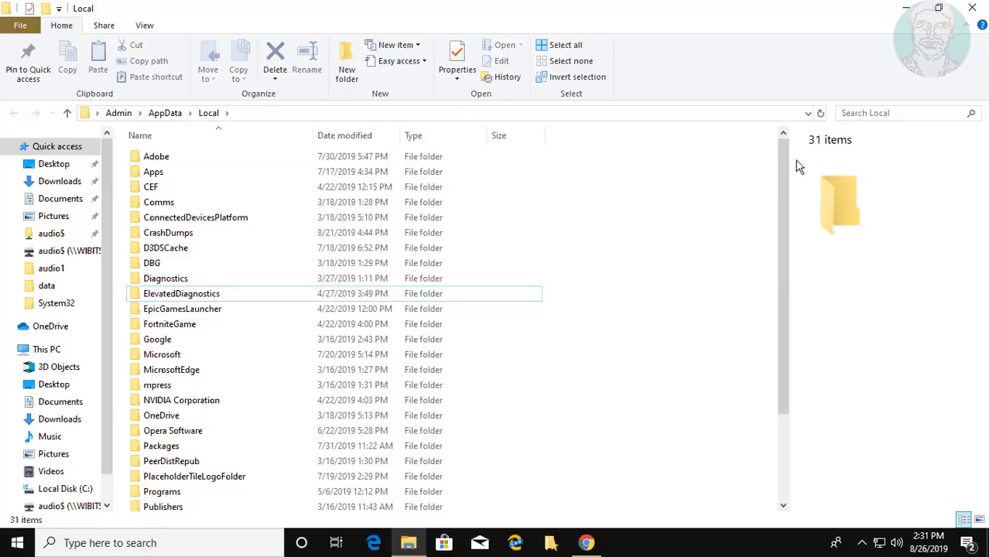
pyautogui.click(973, 9)
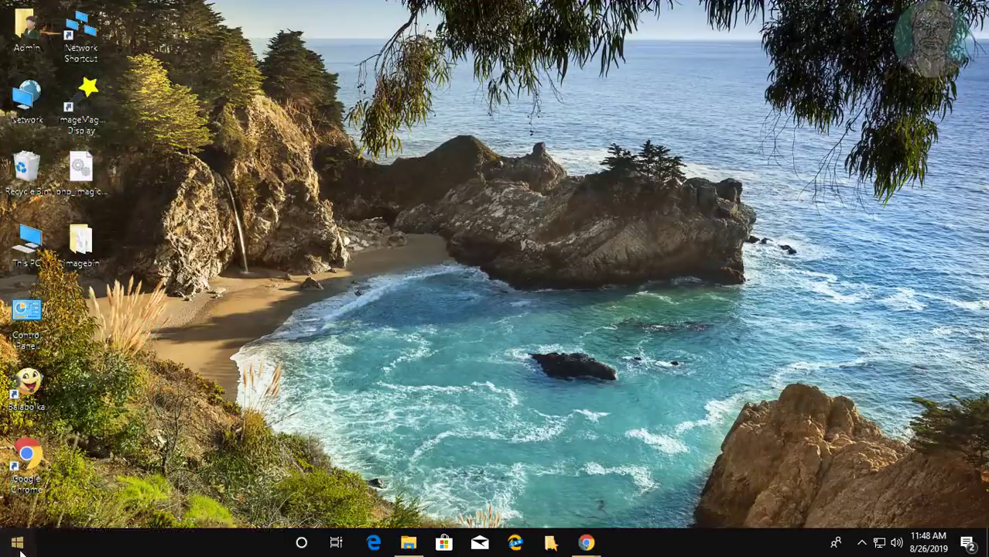
# - Restart the computer from the Start menu's power options
pyautogui.click(19, 545)
pyautogui.click(19, 511)
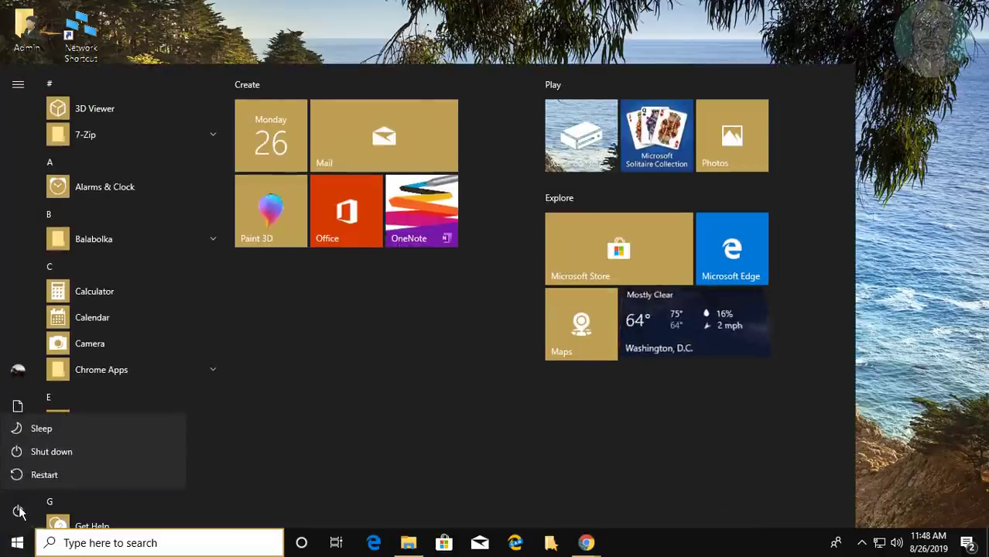
pyautogui.click(42, 474)
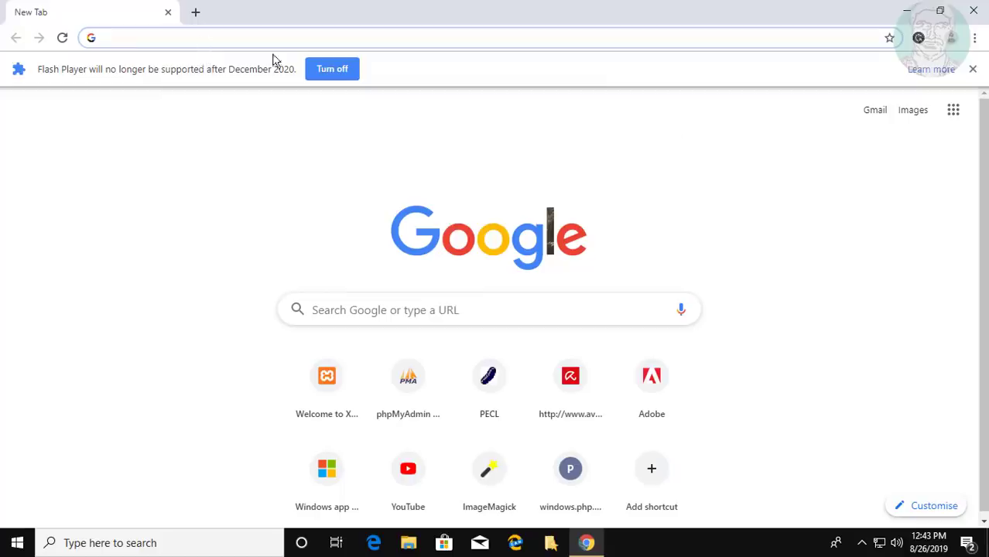
# - Dismiss Chrome's Flash Player notice and search for 'discord download'
pyautogui.click(974, 70)
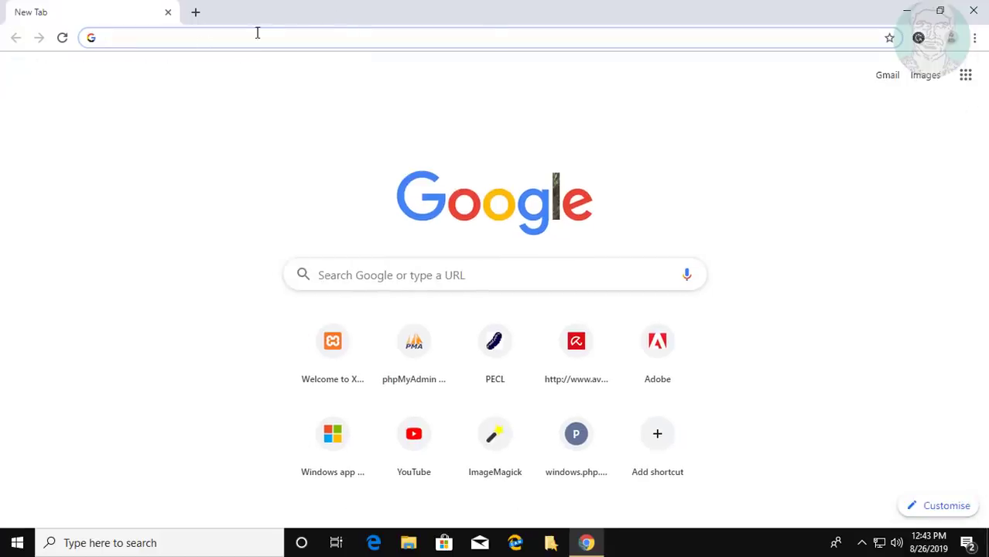
pyautogui.write('d')
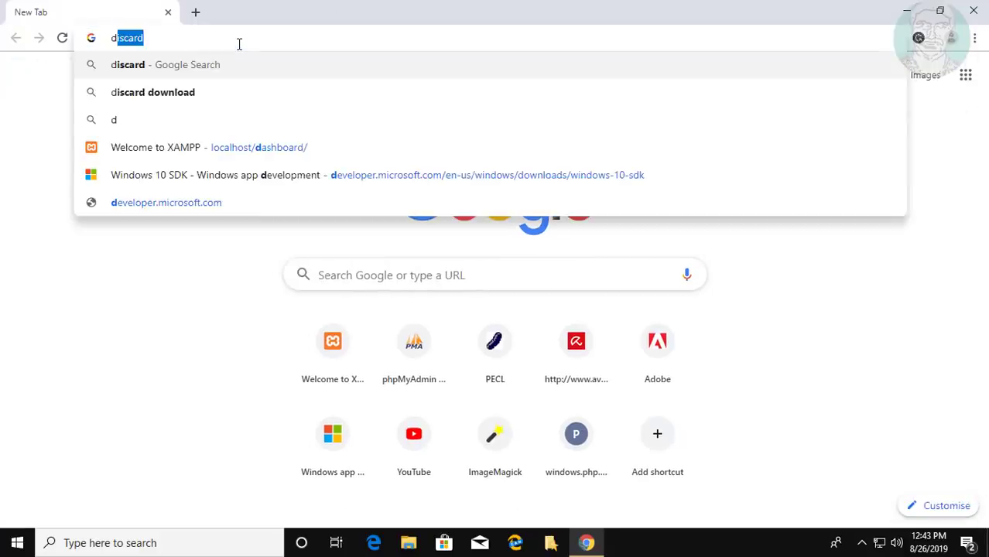
pyautogui.write('isco')
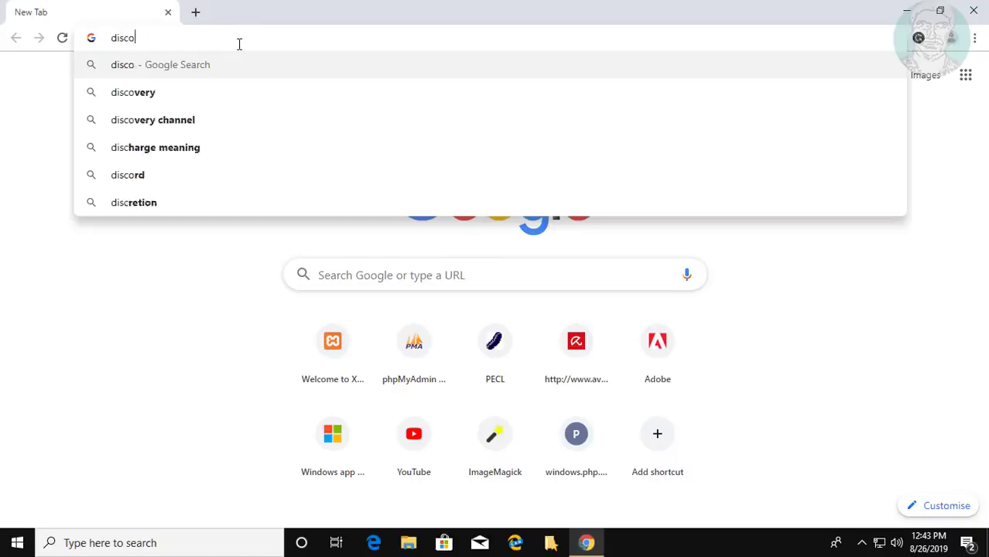
pyautogui.write('rd')
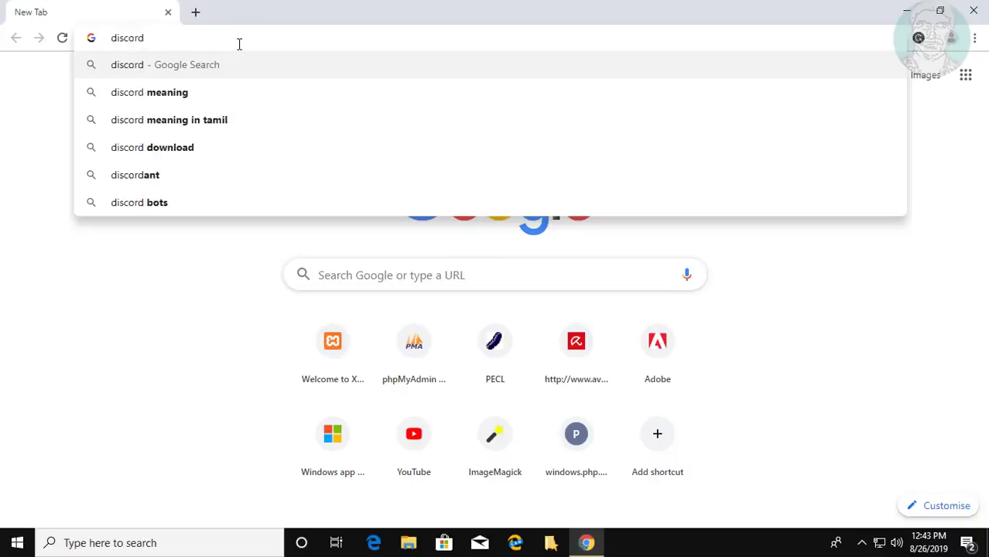
pyautogui.write(' download')
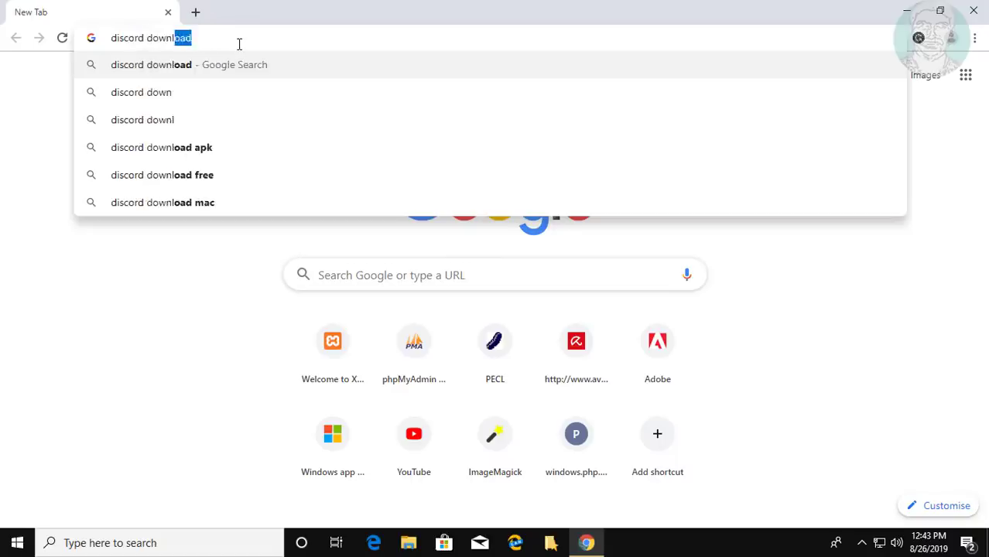
pyautogui.press('Return')
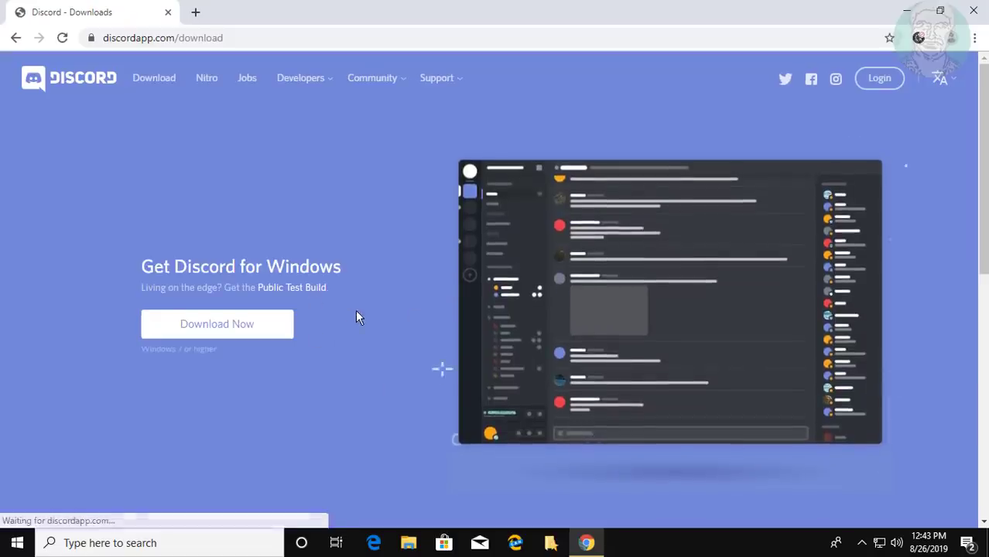
# - Download and run DiscordSetup.exe, then minimise Chrome while it installs
pyautogui.click(254, 324)
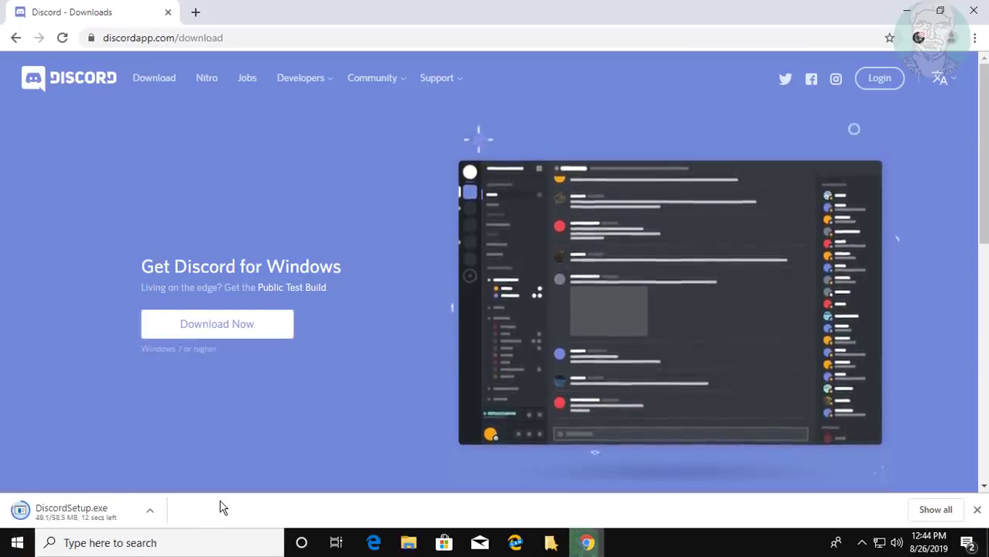
pyautogui.click(92, 507)
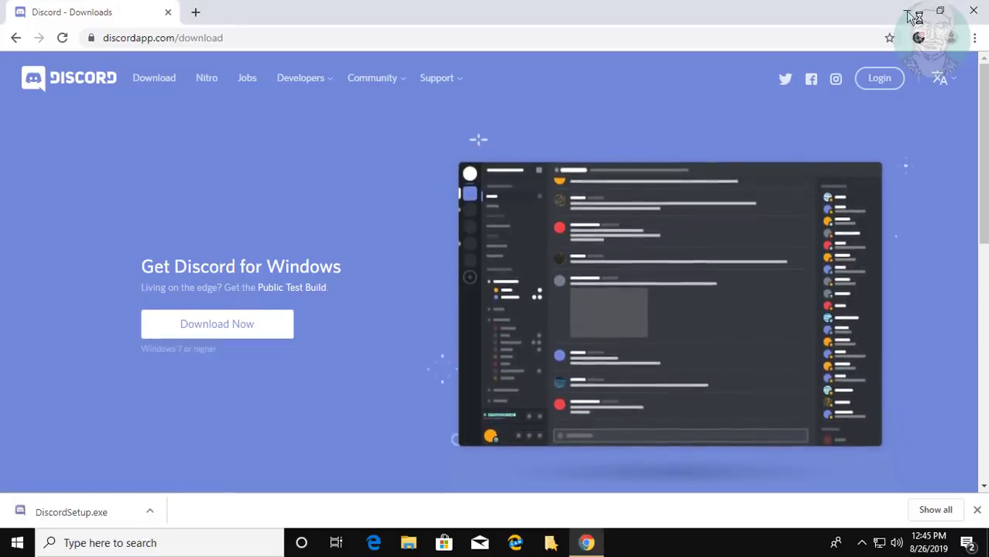
pyautogui.click(907, 15)
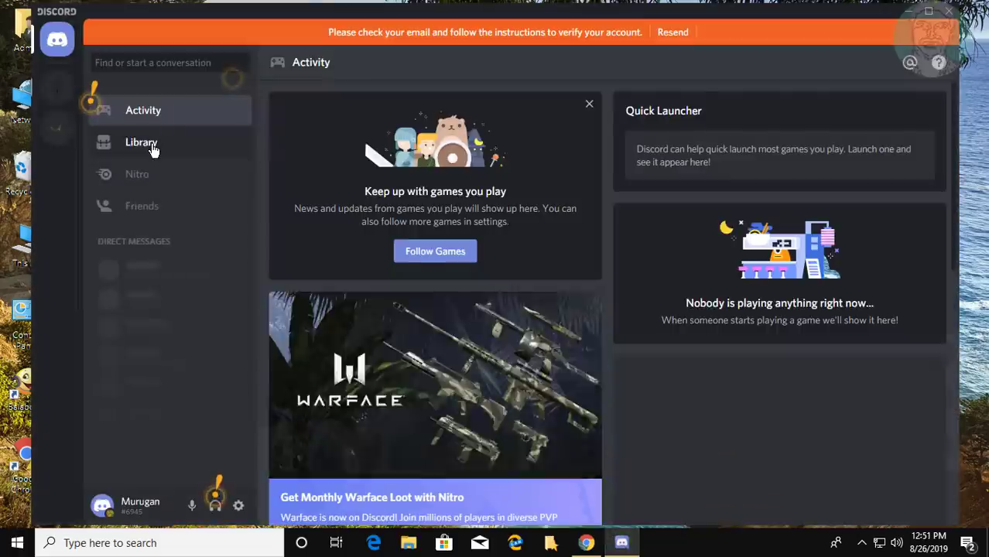
# - Go to Discord's Library page to view the empty My Games import list
pyautogui.click(153, 151)
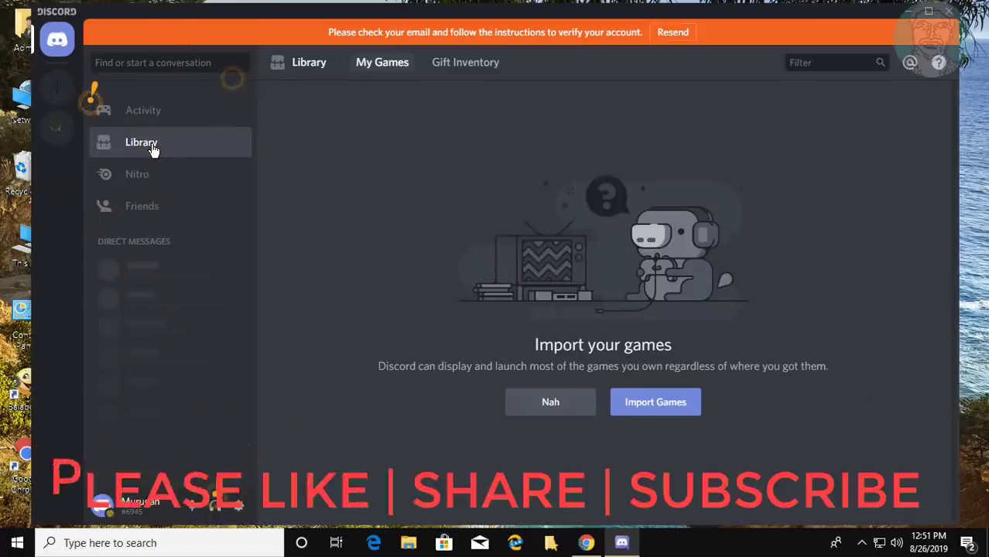